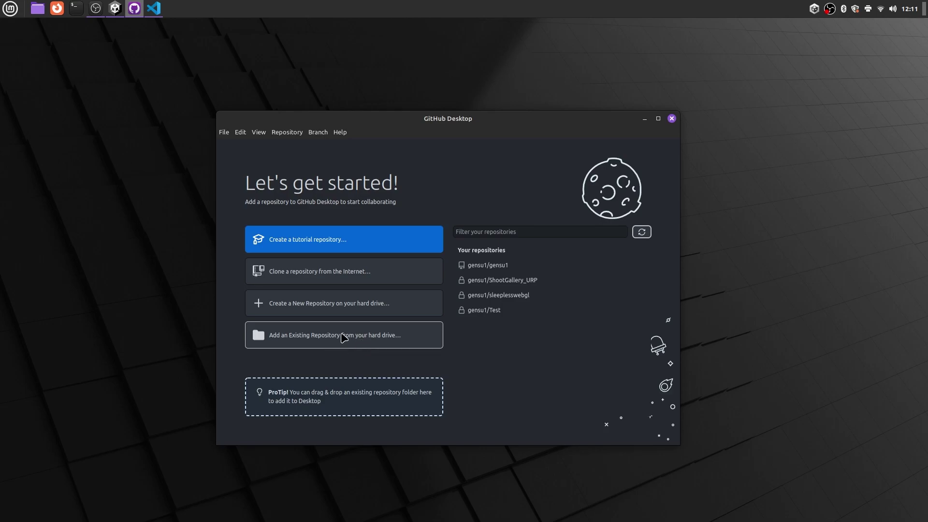
Choose the existing TestProj folder as a local repository and start creating a new Git repository in it.
left_click(344, 337)
left_click(521, 293)
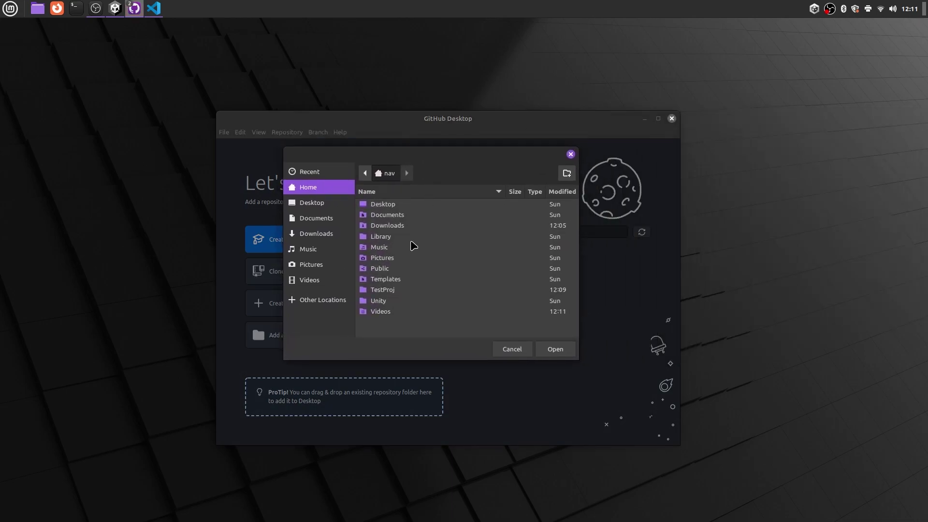
left_click(386, 291)
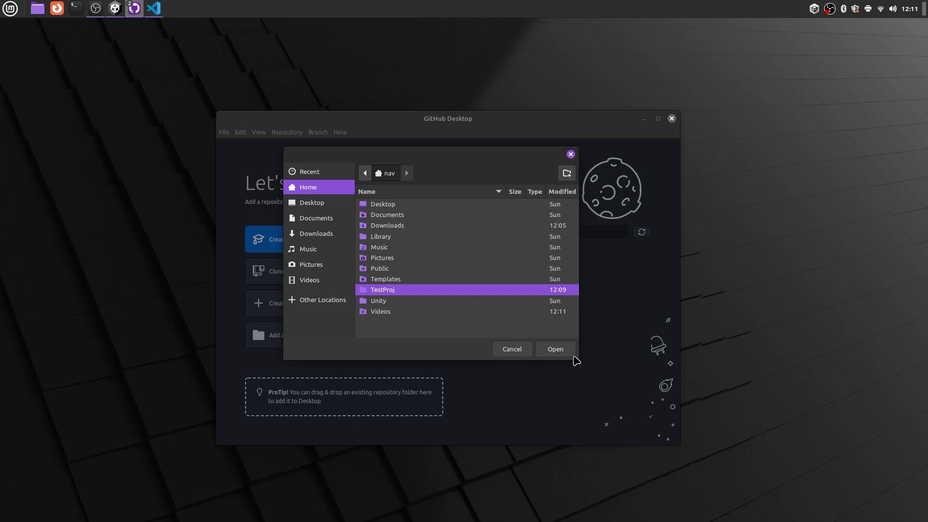
left_click(572, 355)
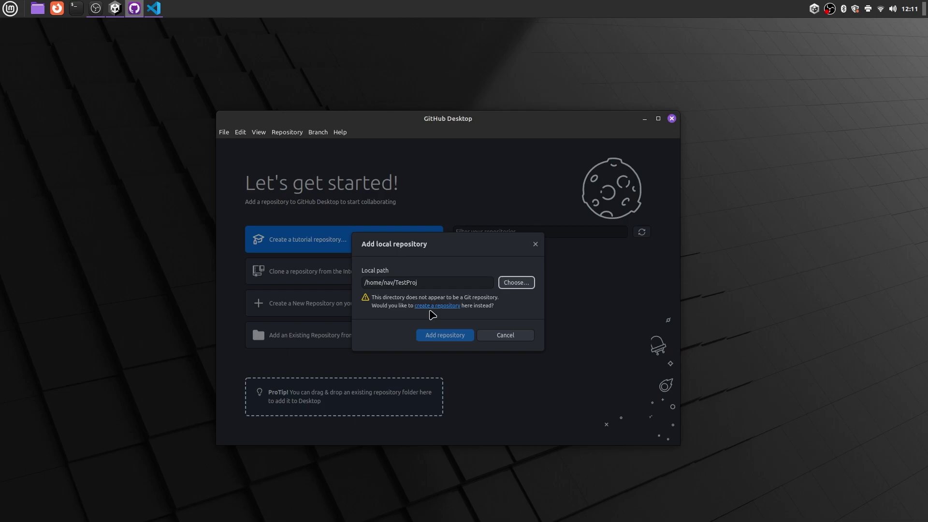
left_click(433, 305)
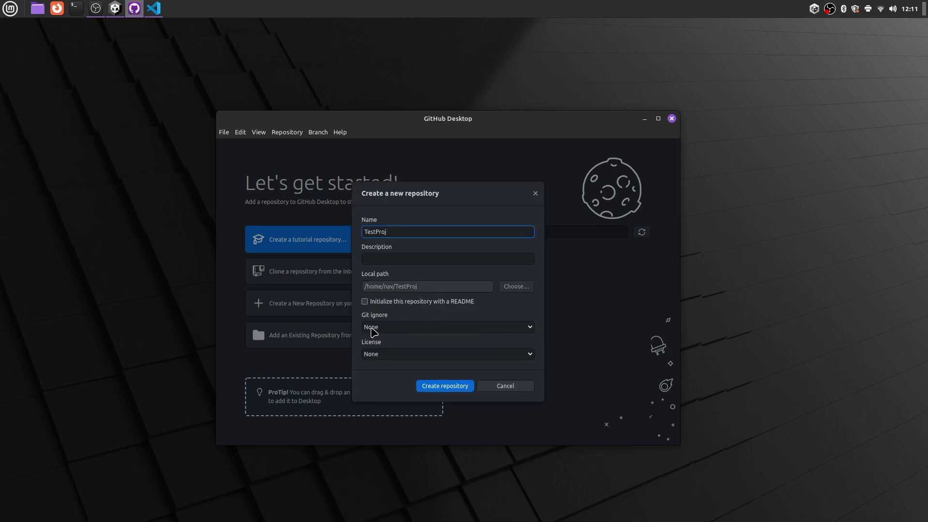
Create the TestProj repository with the Unity Git ignore template.
left_click(385, 330)
scroll(404, 385, "down", 15)
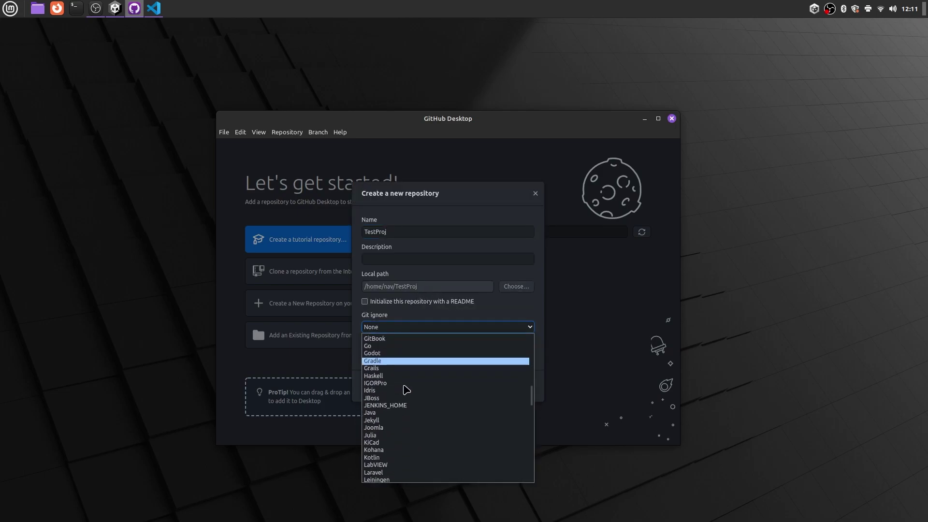
scroll(408, 390, "down", 10)
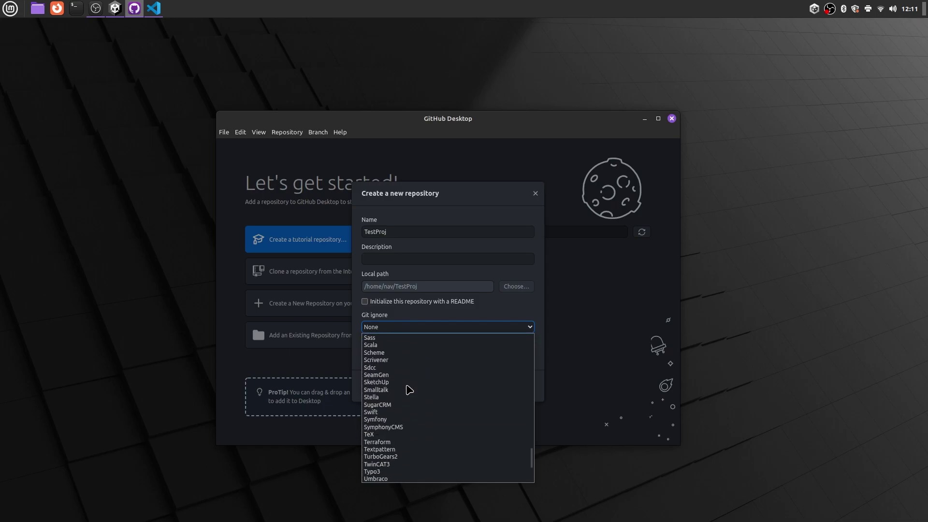
scroll(409, 389, "down", 1)
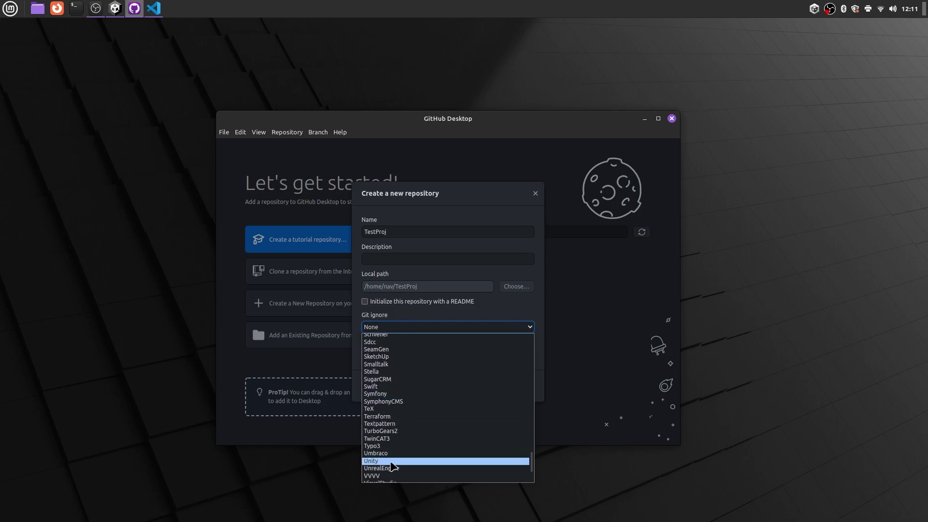
left_click(391, 461)
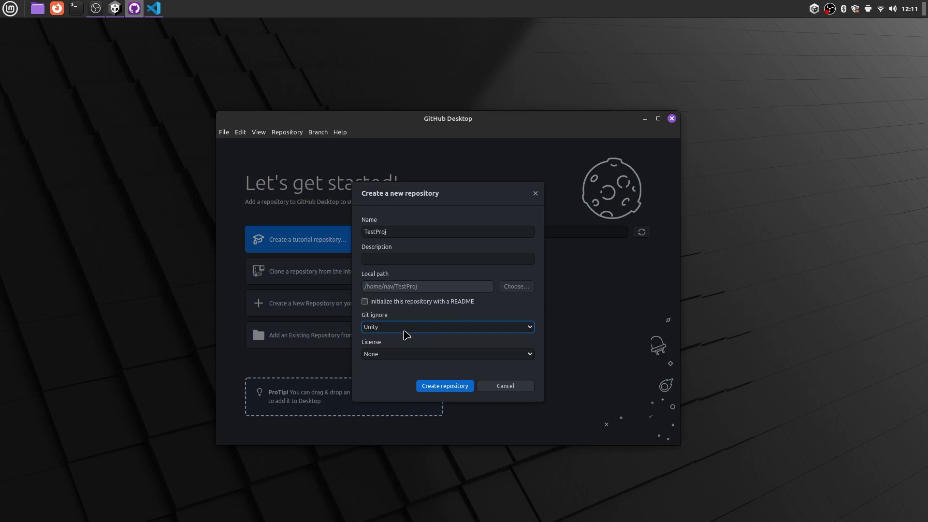
left_click(453, 386)
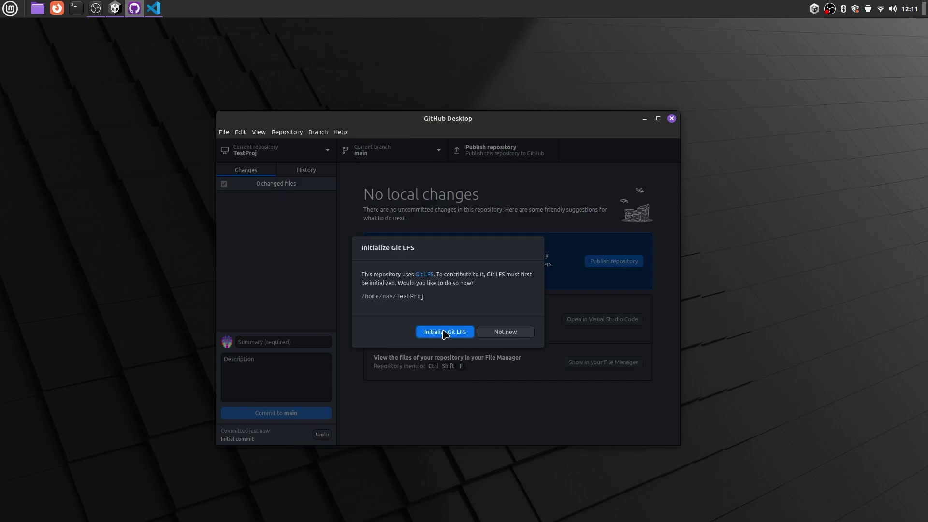
Initialize Git LFS for TestProj and publish it to GitHub.com as a private repository.
left_click(444, 333)
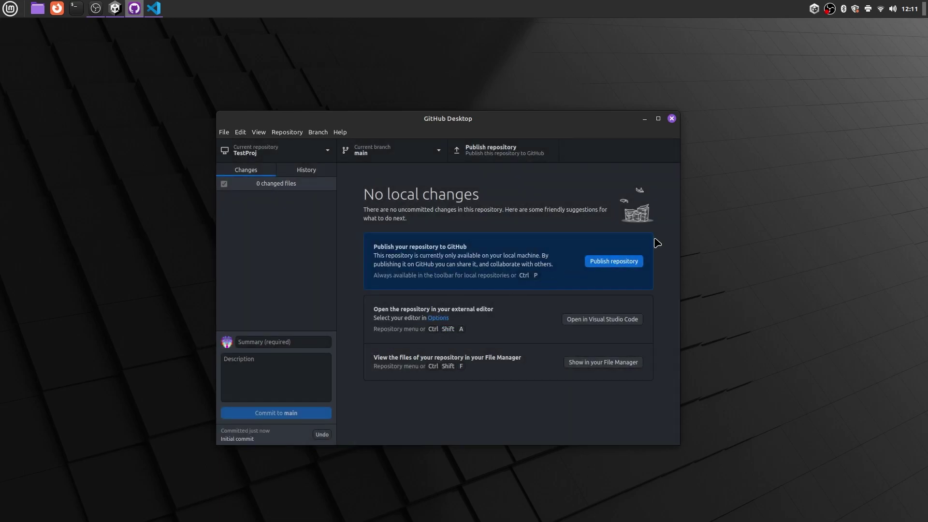
left_click(623, 267)
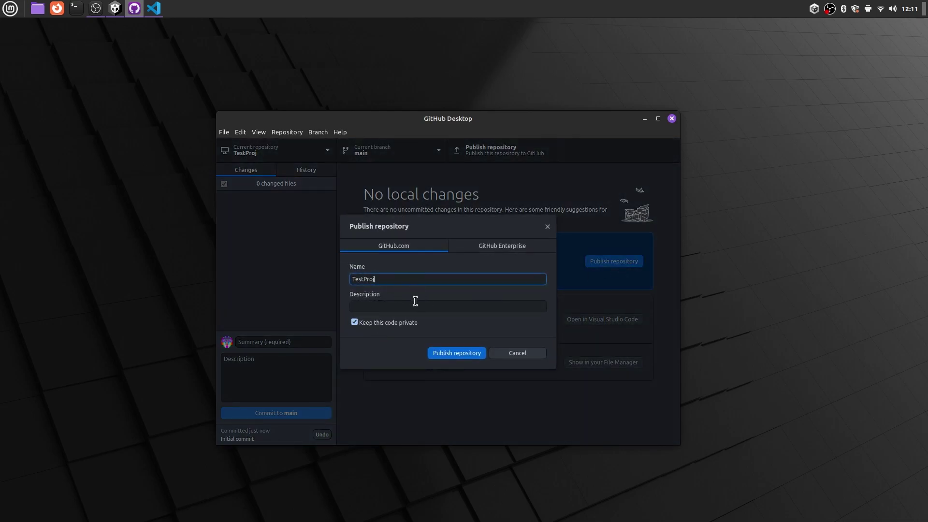
left_click(471, 357)
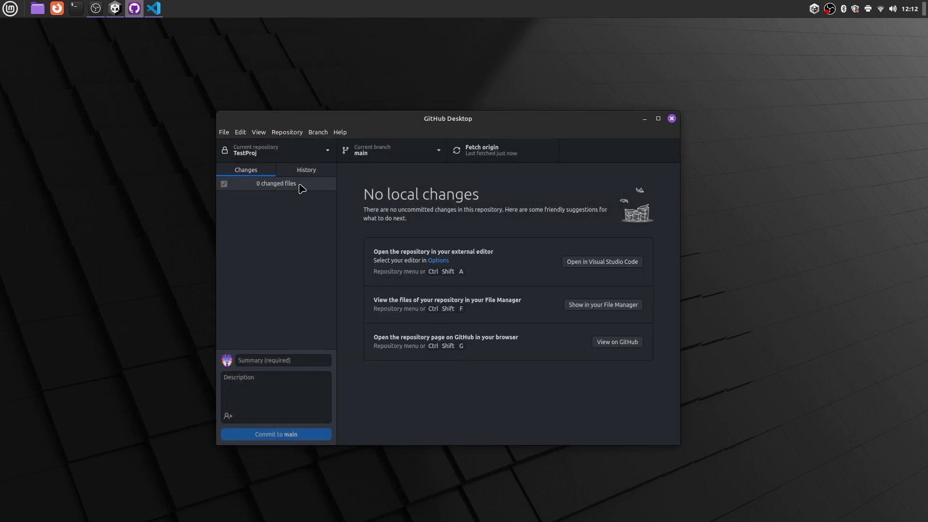
Review the files in the initial commit in the repository history, then return to the local changes.
left_click(298, 176)
scroll(379, 249, "down", 5)
scroll(391, 280, "up", 5)
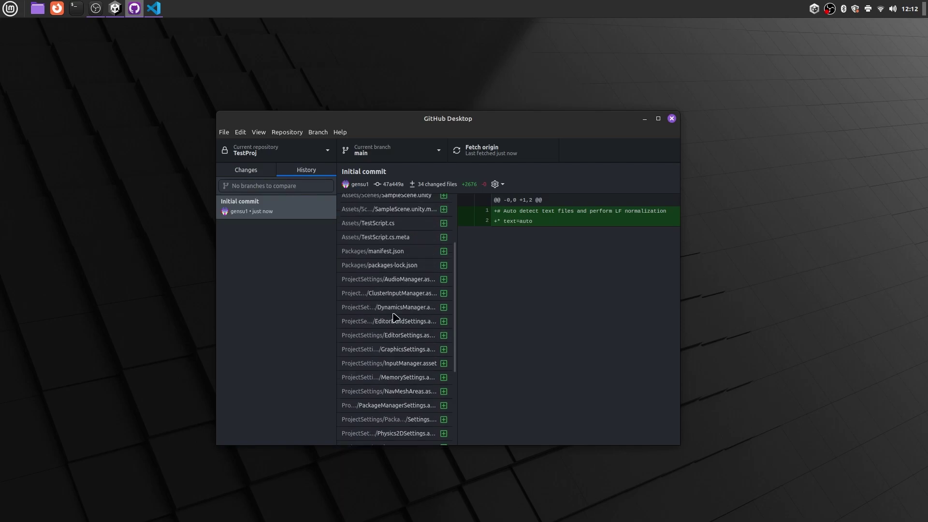
left_click(243, 175)
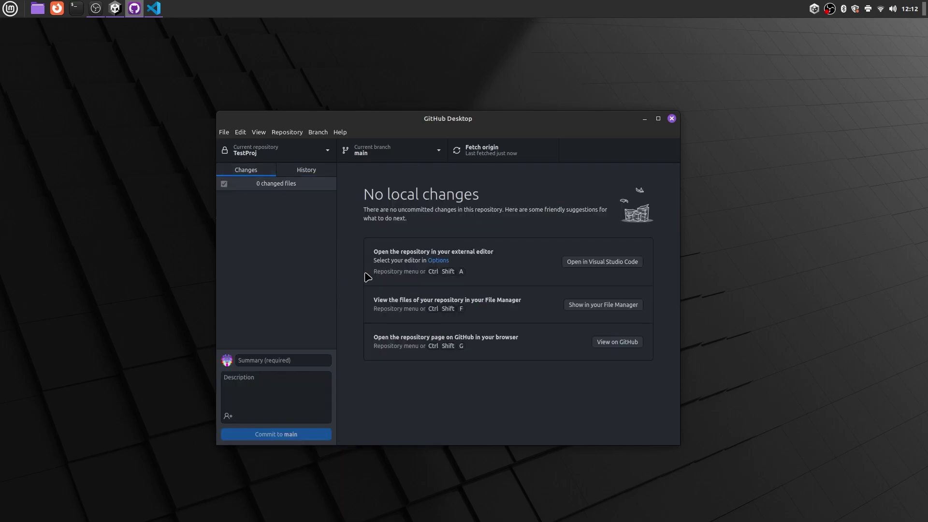
Switch to Unity, open TestScript in Visual Studio Code and delete its Start and Update methods with their comments.
left_click(115, 8)
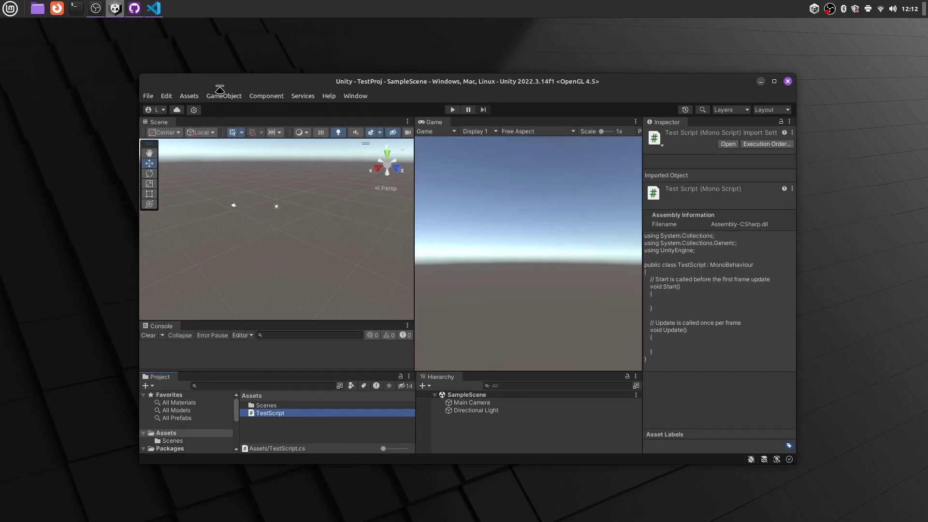
double_click(265, 417)
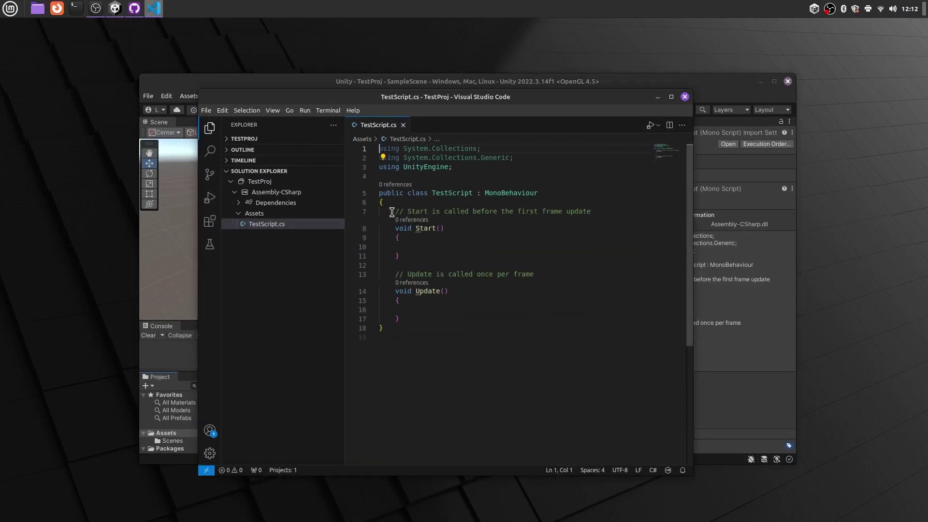
left_click_drag(399, 212, 412, 317)
key("BackSpace")
key("BackSpace")
key("BackSpace")
key("Delete")
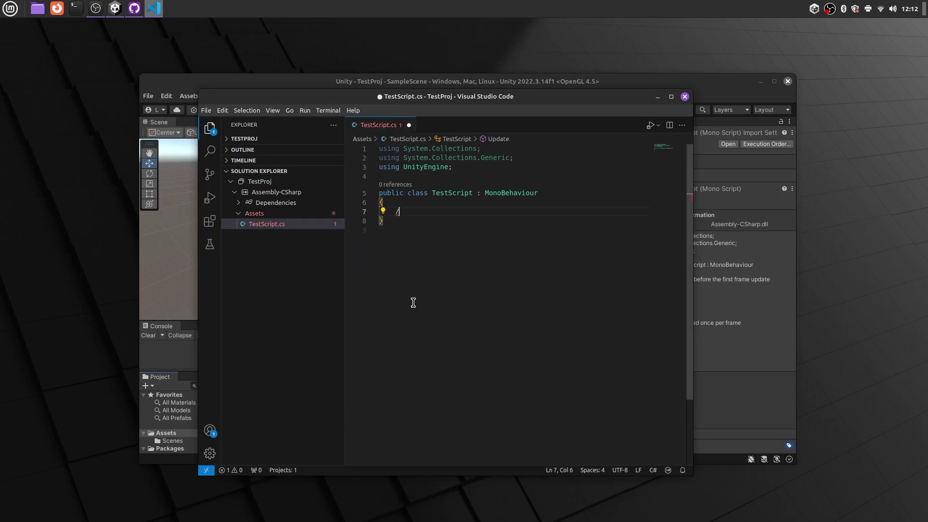
left_click(657, 97)
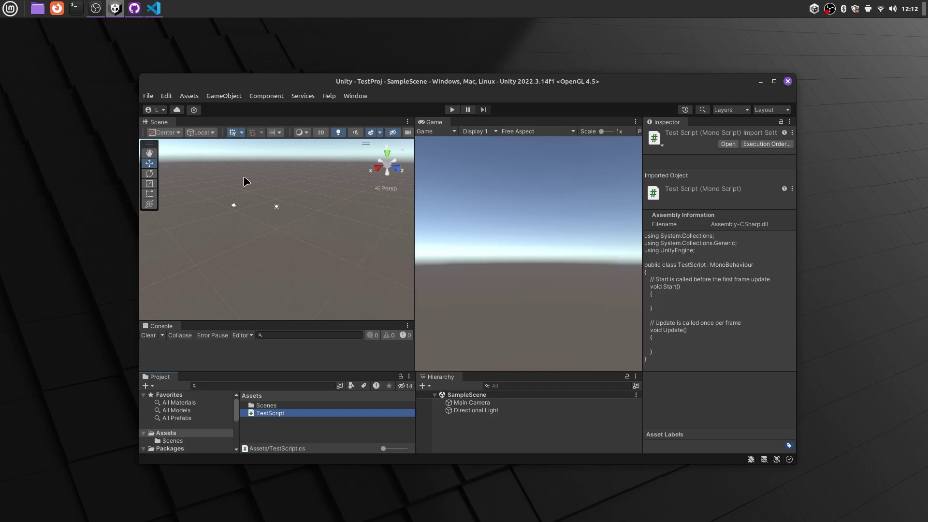
In GitHub Desktop, commit the TestScript.cs change to main with the summary "updated test script" and push it to origin.
left_click(134, 8)
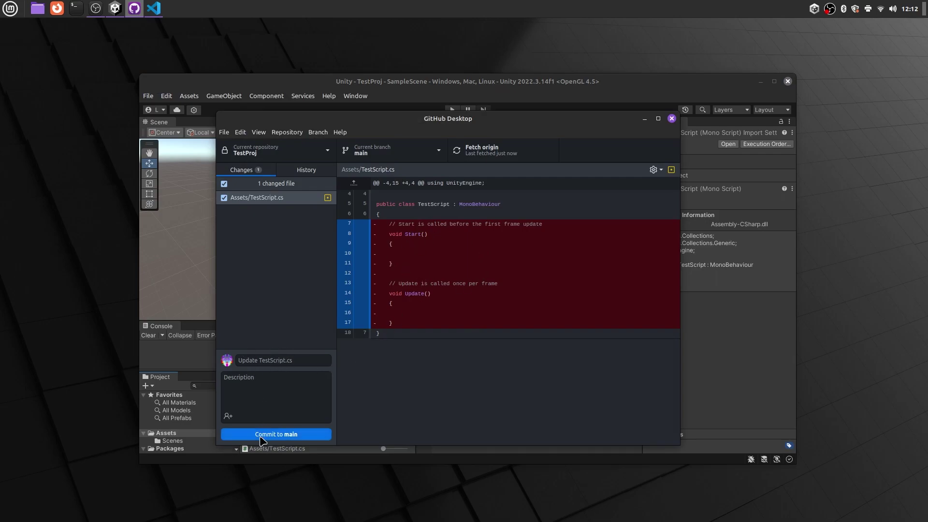
left_click(262, 361)
type("updated test script")
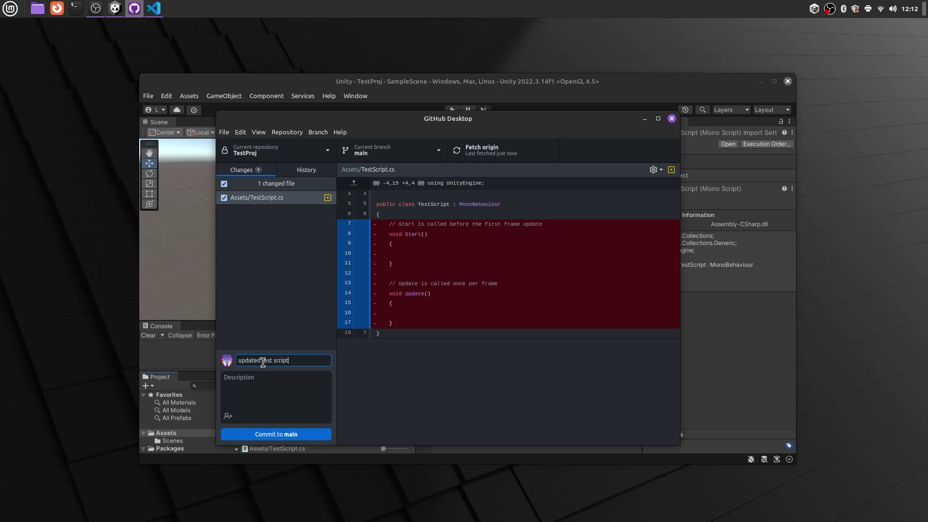
left_click(310, 434)
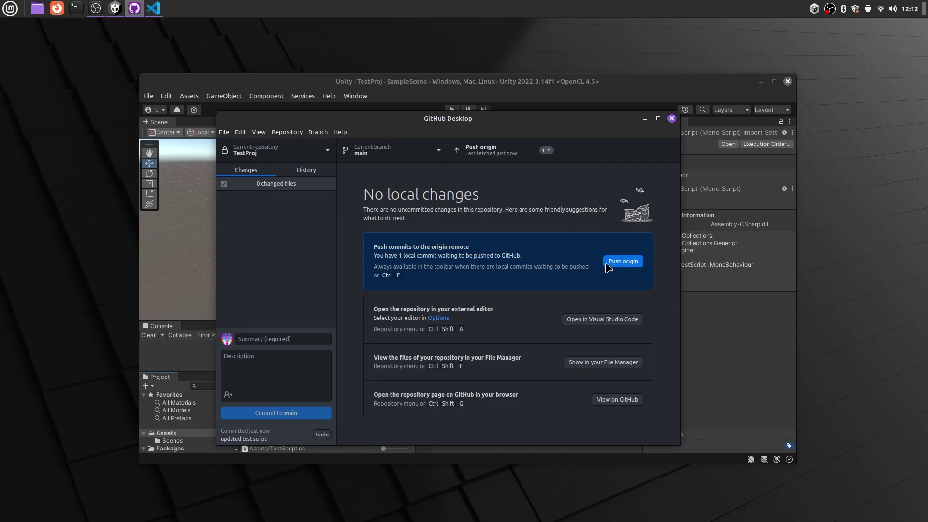
left_click(622, 265)
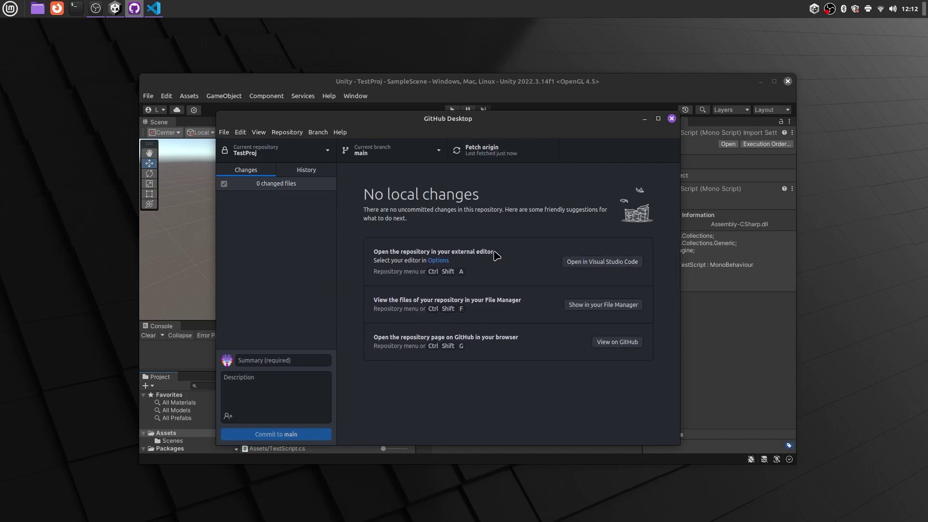
View TestProj on GitHub in the browser and examine the code changes in the "updated test script" commit.
right_click(310, 156)
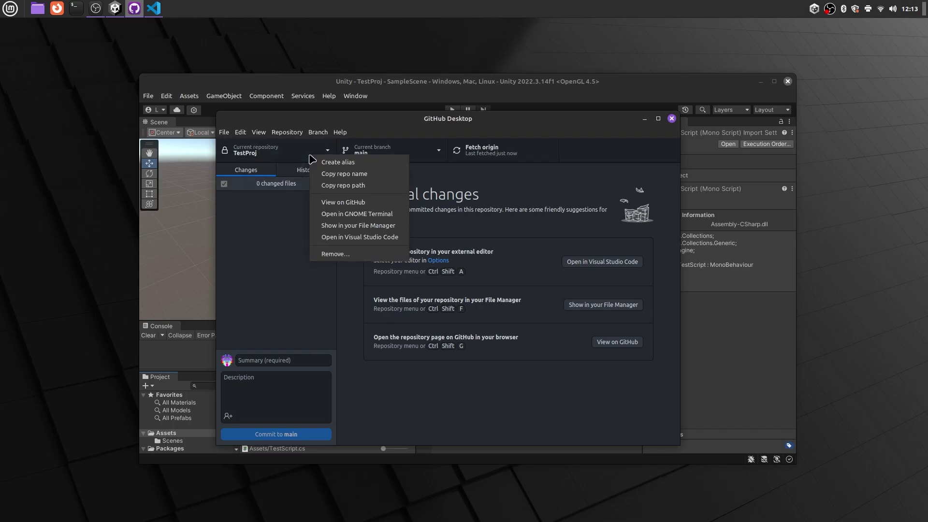
left_click(356, 205)
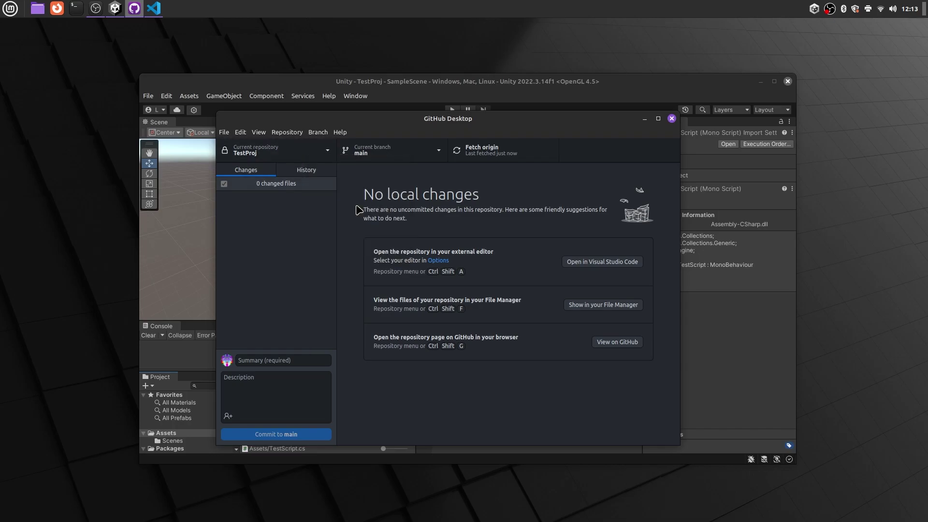
left_click(762, 213)
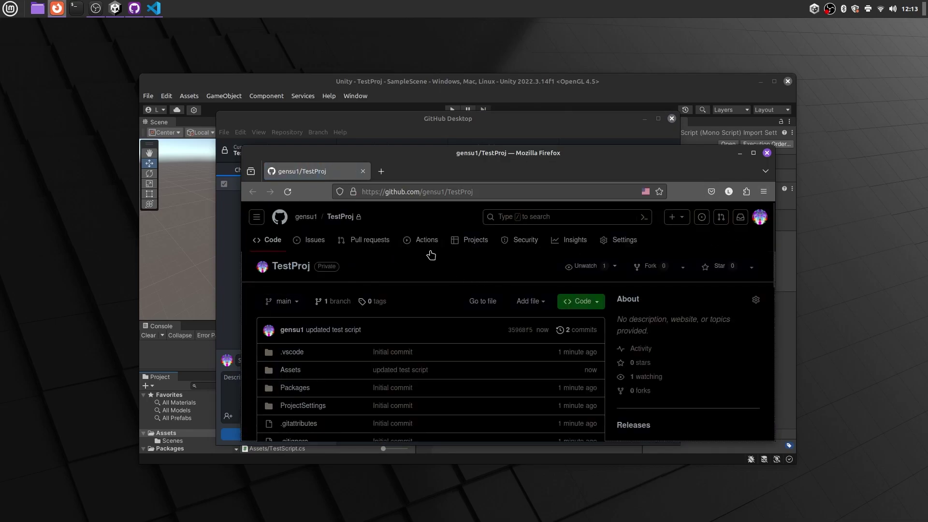
scroll(431, 255, "down", 2)
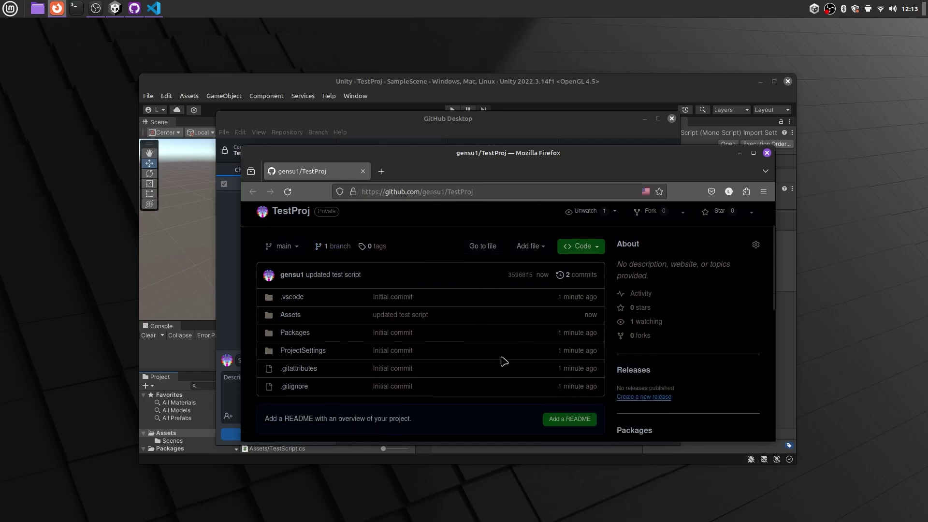
left_click(400, 318)
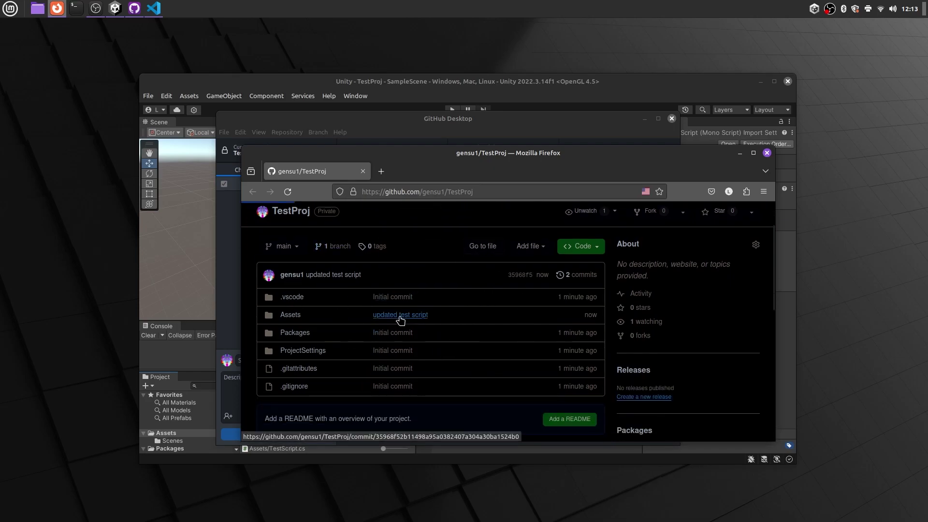
scroll(411, 322, "down", 5)
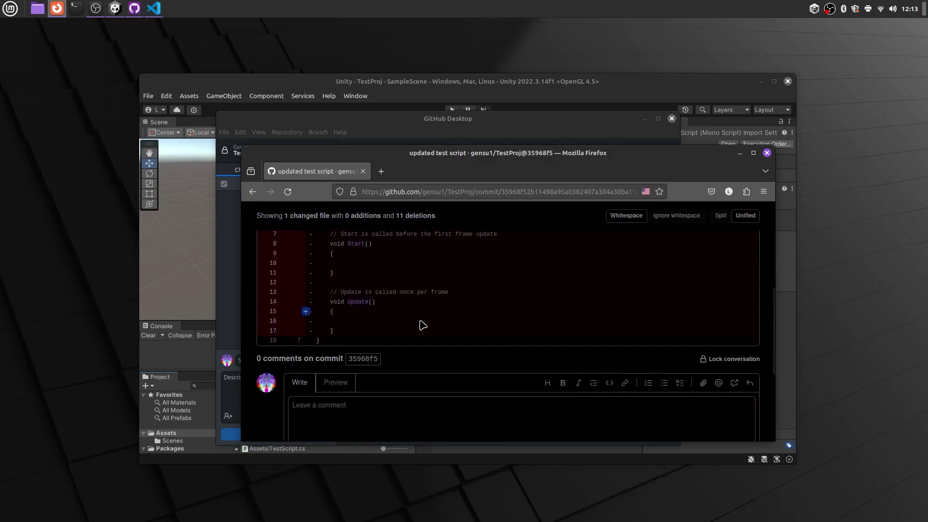
scroll(424, 325, "up", 3)
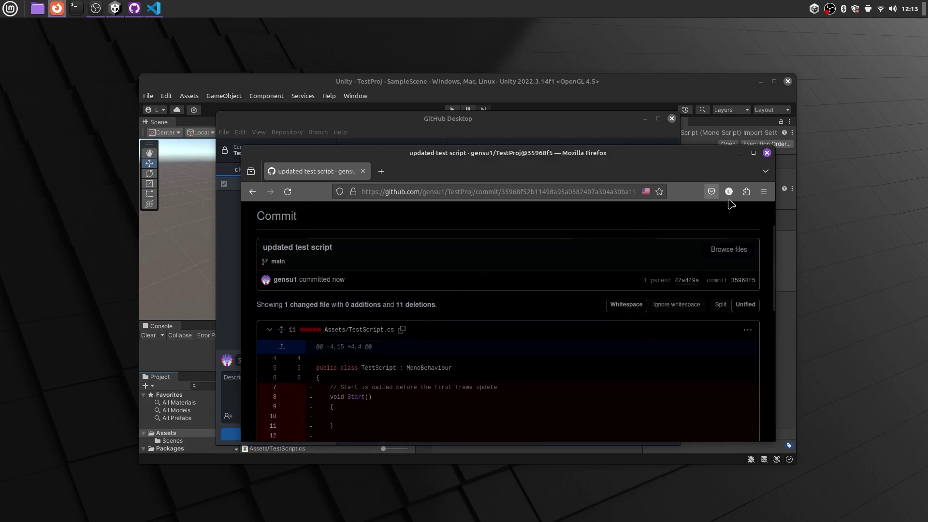
scroll(642, 266, "up", 2)
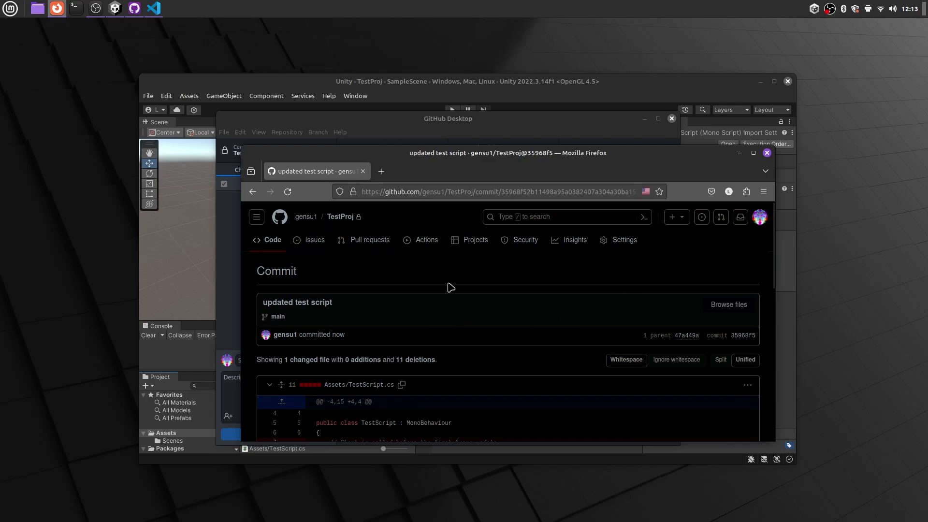
Go to the repository's collaborator settings and open the form for adding people to TestProj.
left_click(618, 241)
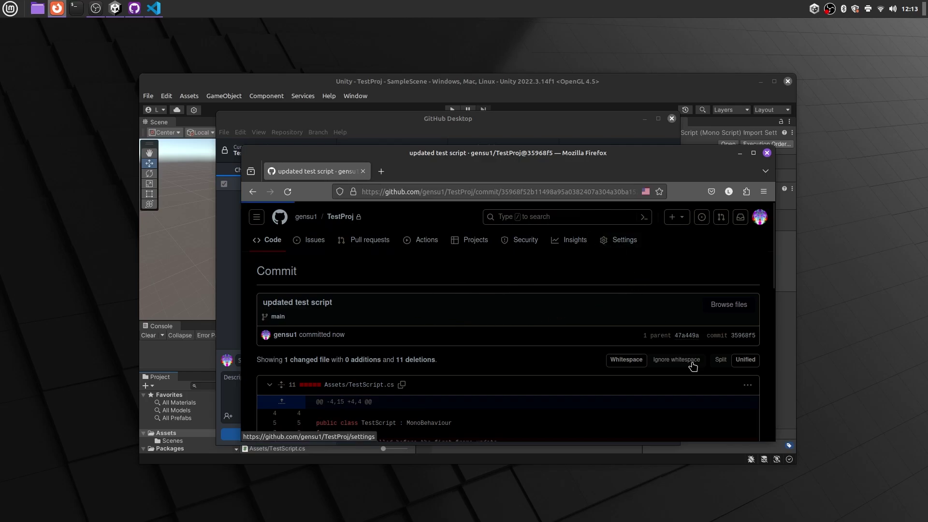
scroll(410, 300, "down", 3)
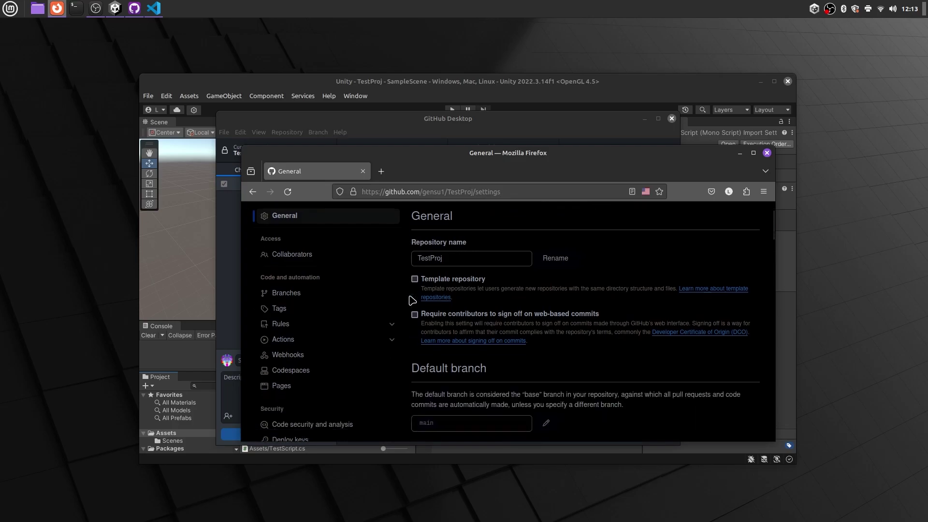
scroll(410, 300, "down", 1)
scroll(413, 296, "up", 5)
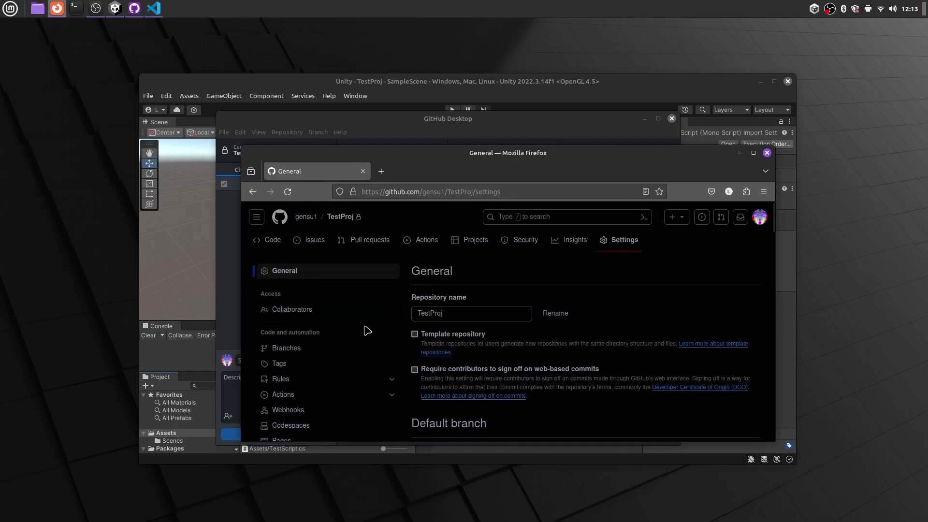
left_click(323, 309)
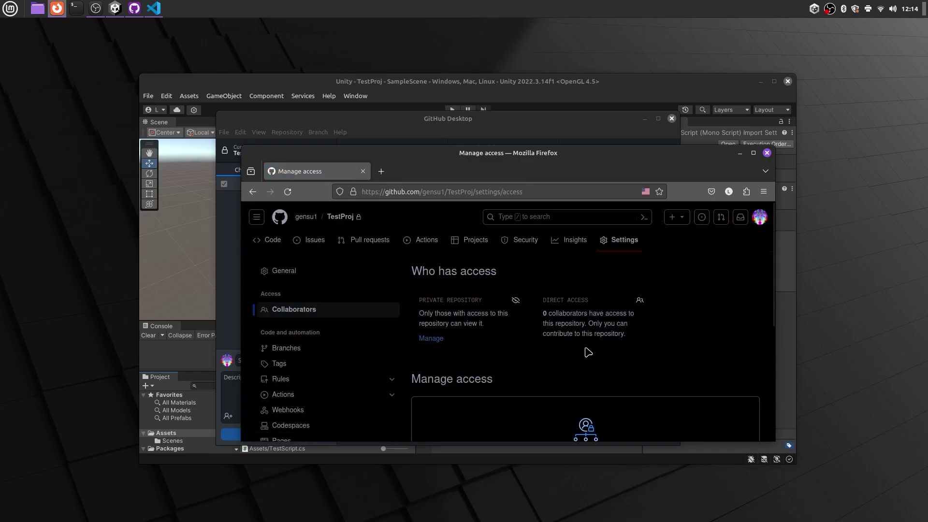
scroll(604, 333, "down", 3)
left_click(582, 385)
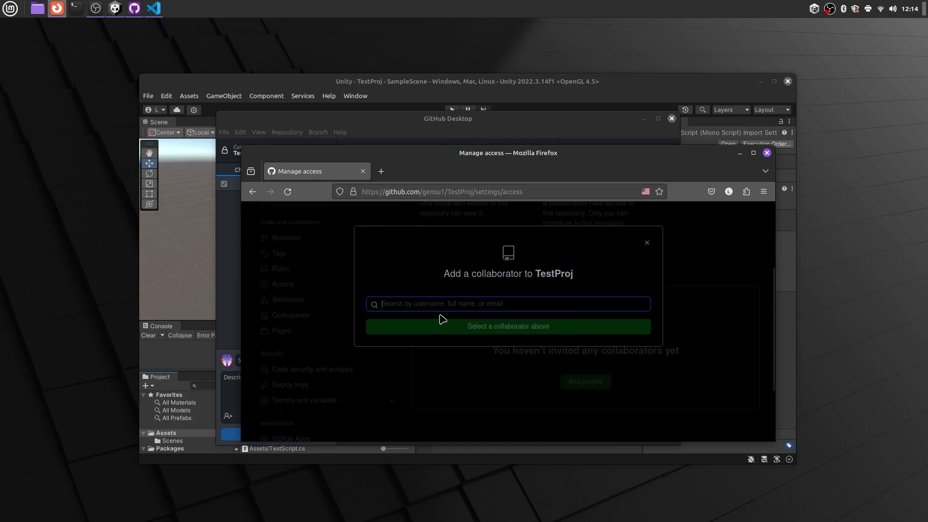
Search for the collaborator by username, select the matching GitHub account and add it to the TestProj repository.
type("username")
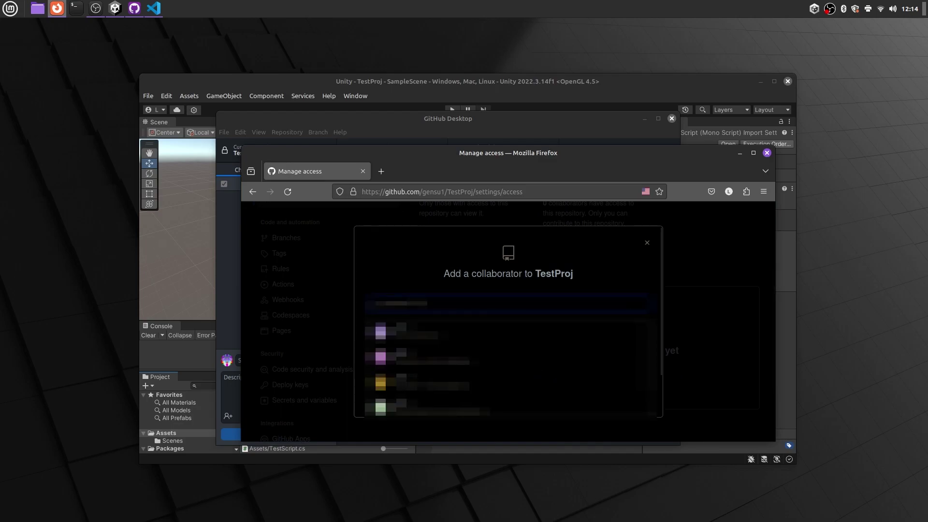
key("Return")
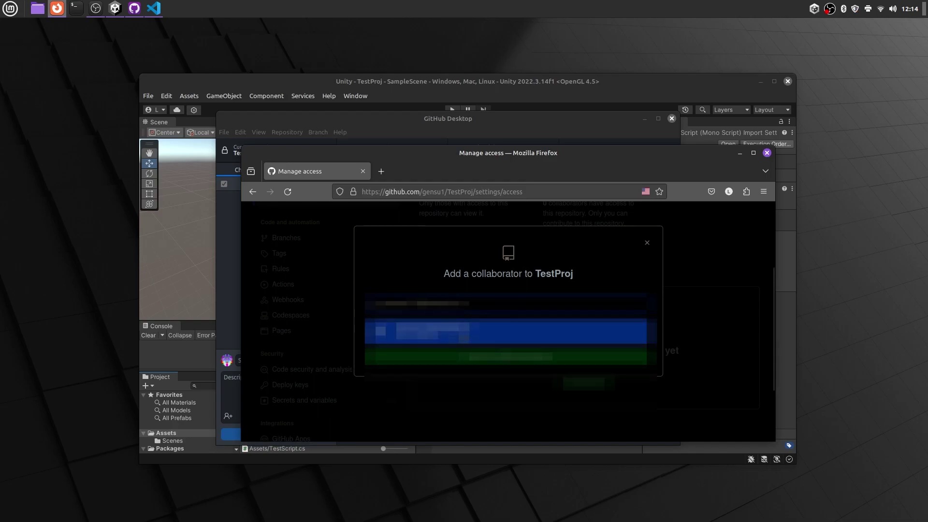
key("ctrl+a")
type("user")
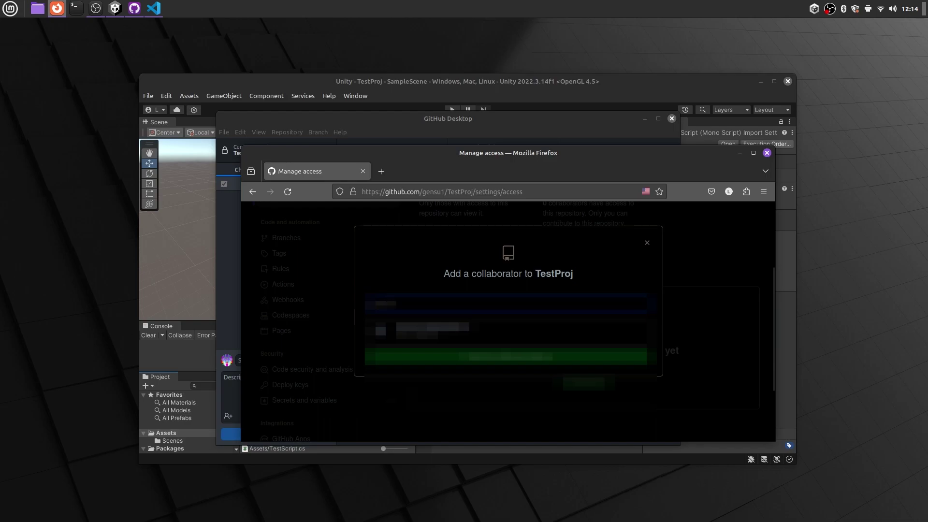
key("Return")
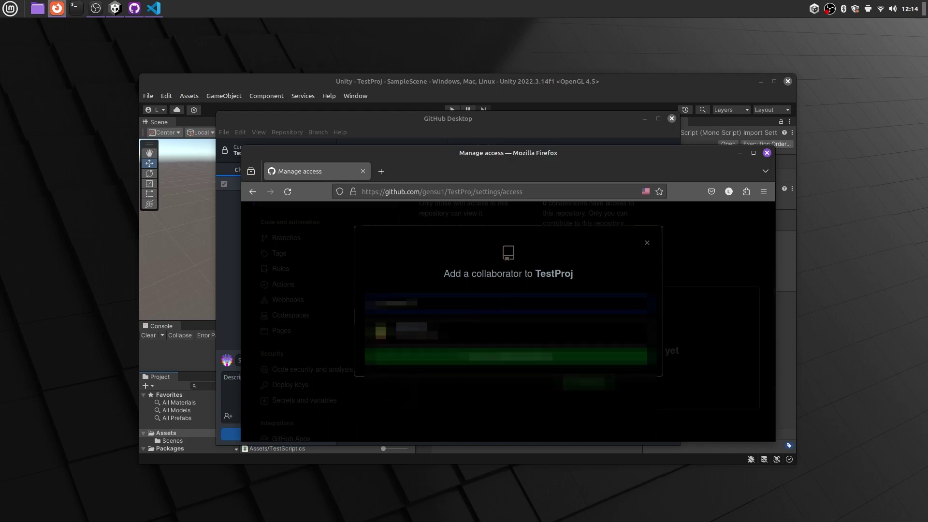
left_click(512, 356)
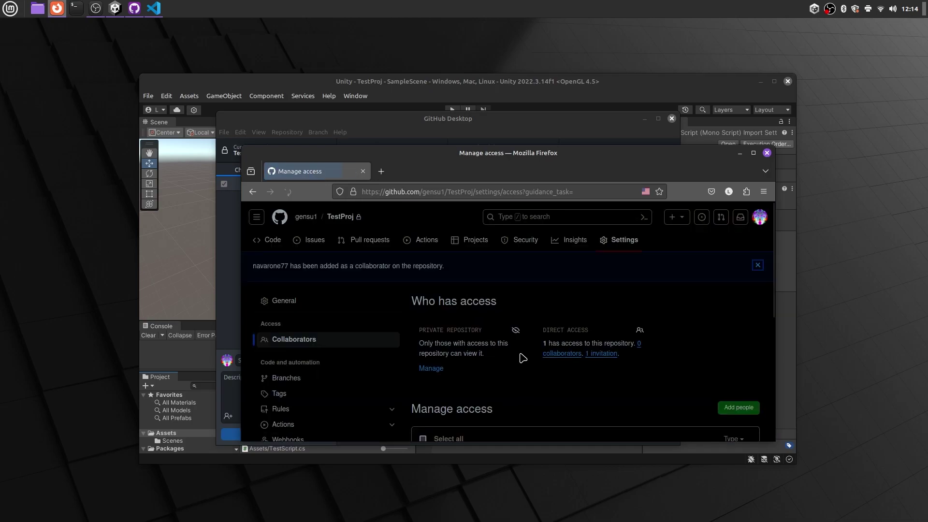
Check the new collaborator's entry under Manage access and close the browser window to return to GitHub Desktop.
scroll(561, 339, "down", 5)
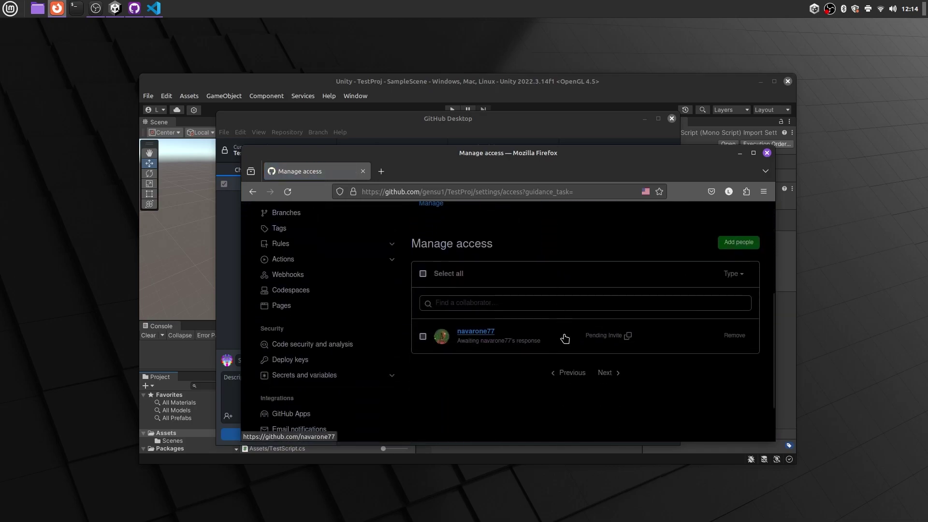
scroll(559, 337, "up", 6)
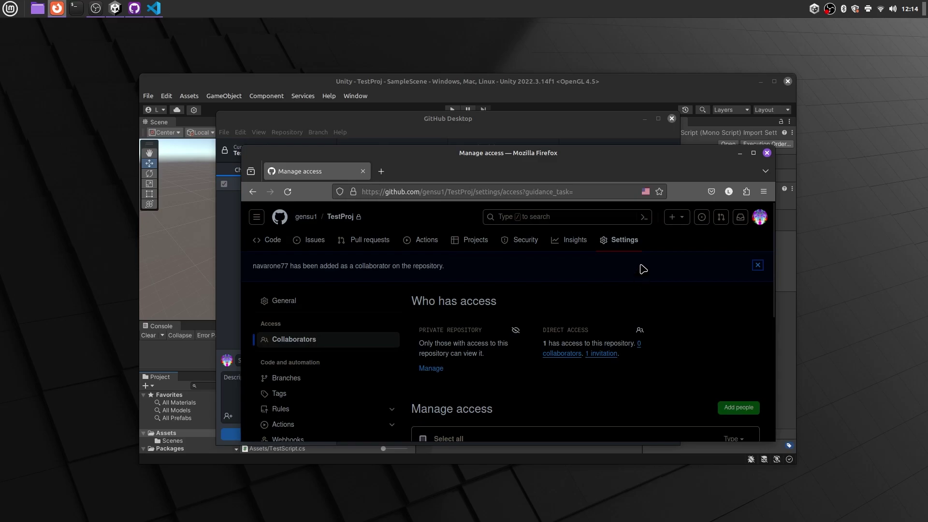
left_click_drag(545, 151, 593, 156)
left_click(814, 157)
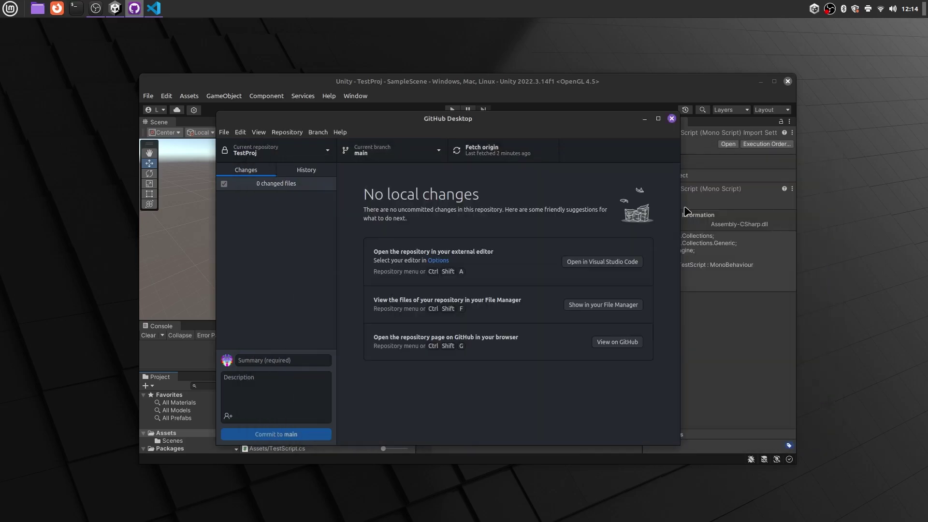